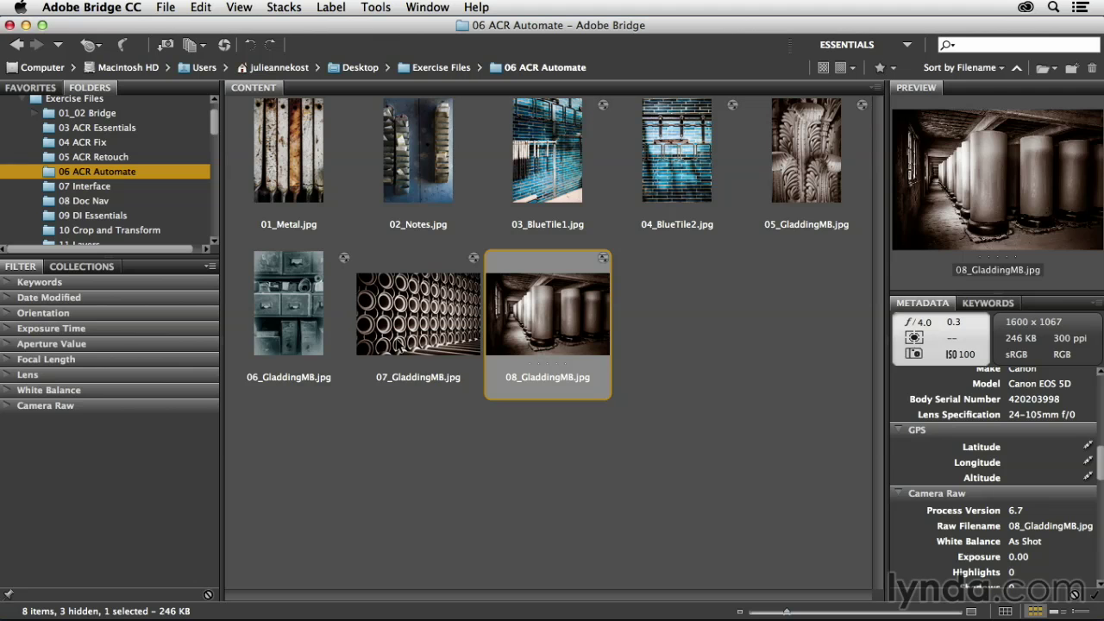
Open 05_, 07_ and 08_GladdingMB.jpg together in Camera Raw and crop 05_GladdingMB.jpg at a 2 to 3 ratio to about 988 by 1482 pixels
{"action": "left_click", "coordinate": [807, 166], "text": "super"}
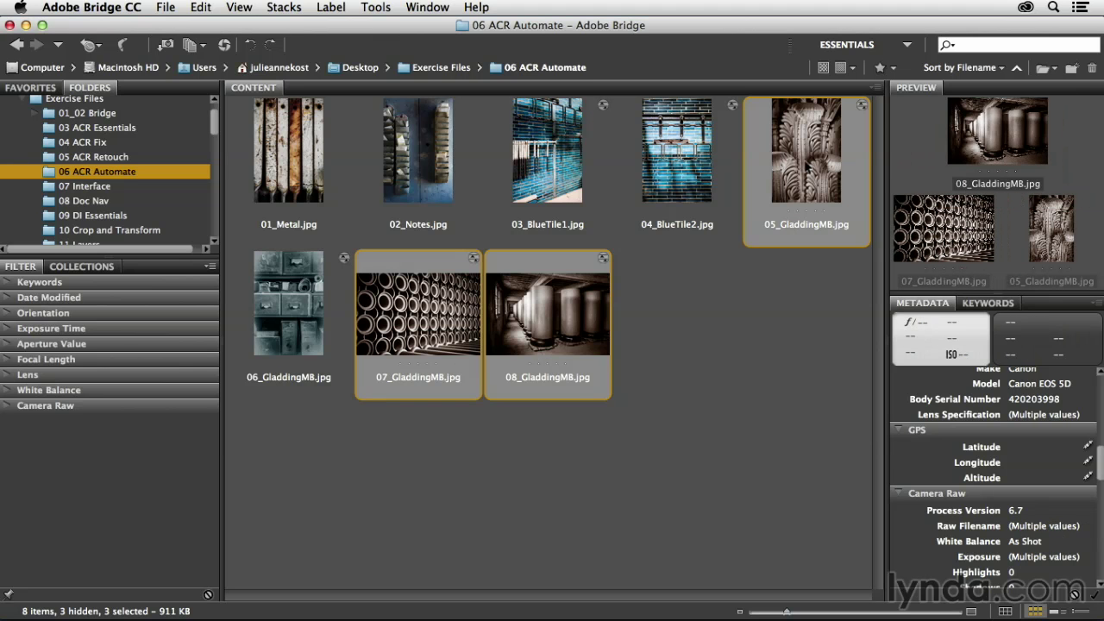
{"action": "key", "text": "super+r"}
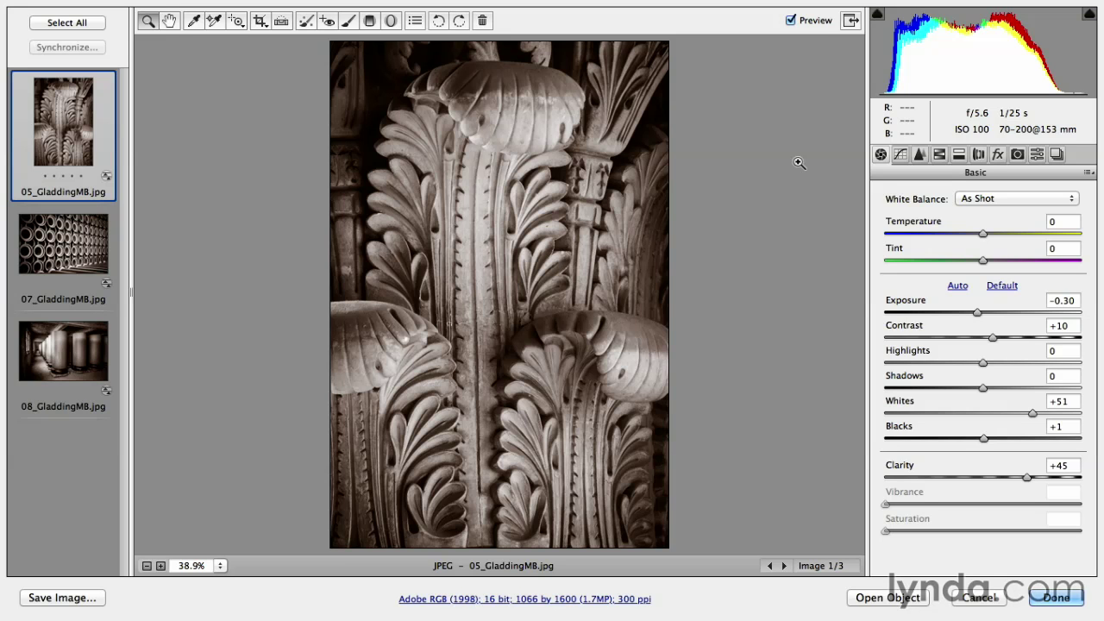
{"action": "left_click", "coordinate": [260, 21]}
{"action": "left_click", "coordinate": [260, 22]}
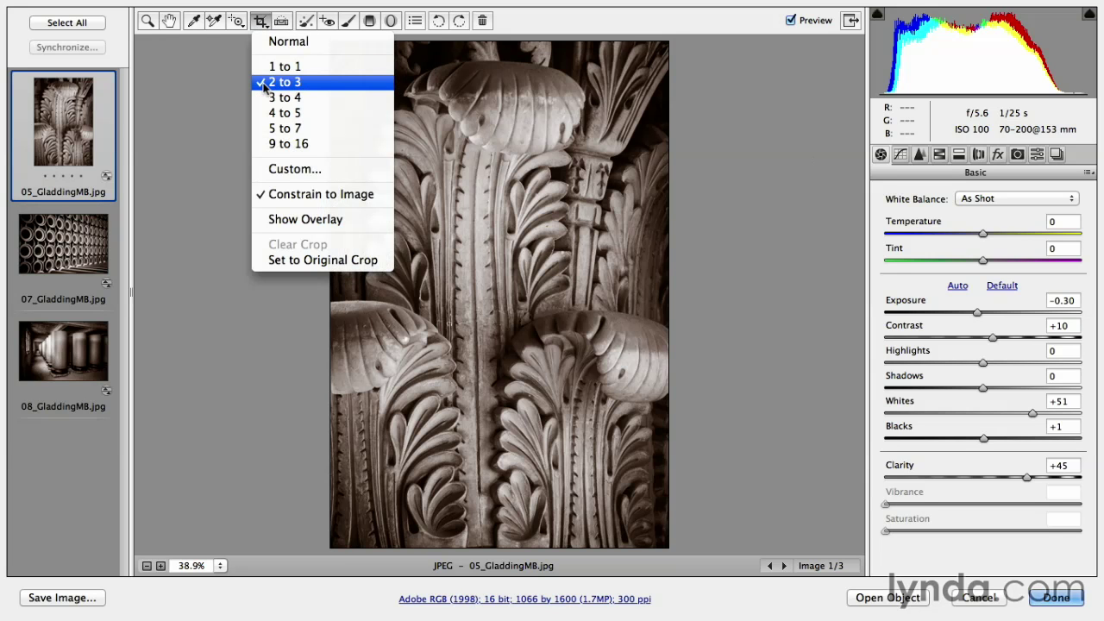
{"action": "left_click", "coordinate": [334, 87]}
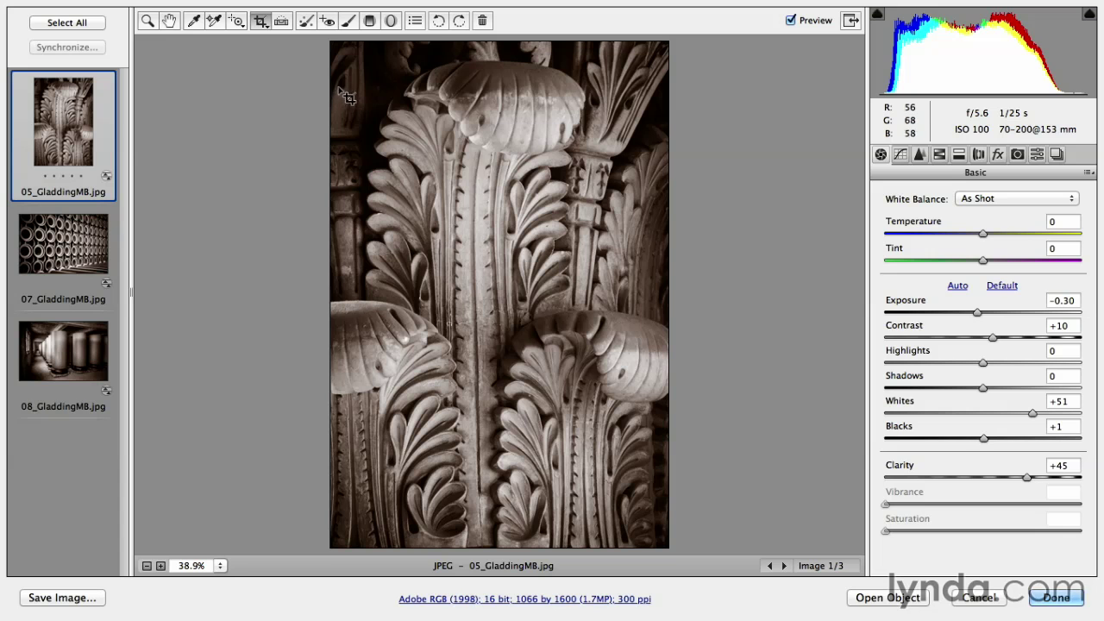
{"action": "left_click_drag", "start_coordinate": [344, 58], "coordinate": [680, 527]}
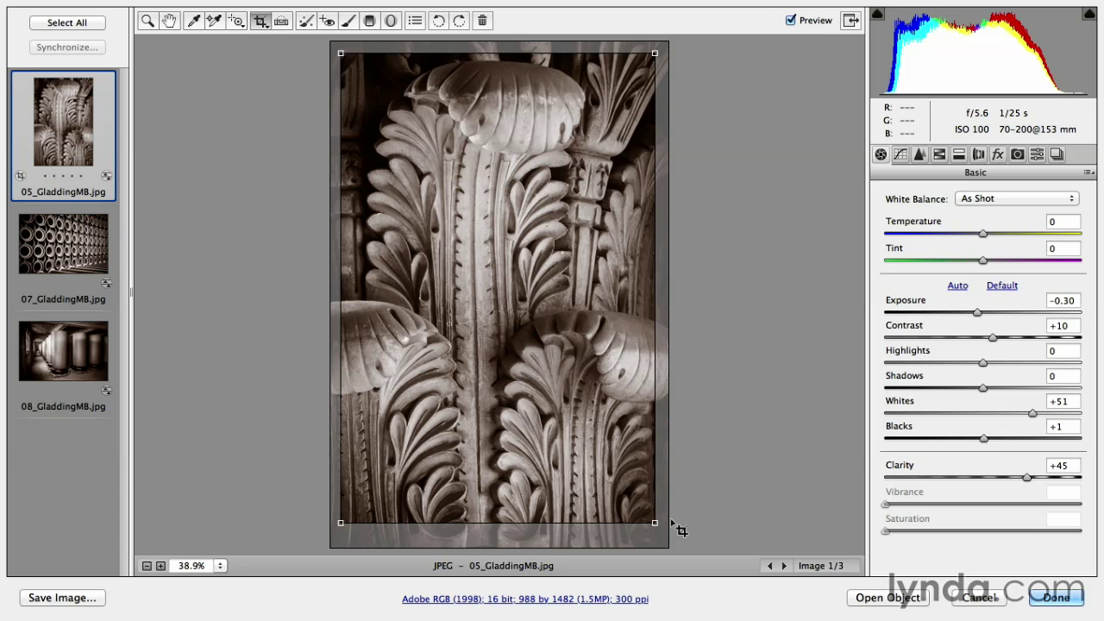
Crop 07_GladdingMB.jpg to about 1475 by 983 pixels, moving the crop frame inward from the photo's right edge
{"action": "left_click", "coordinate": [74, 250]}
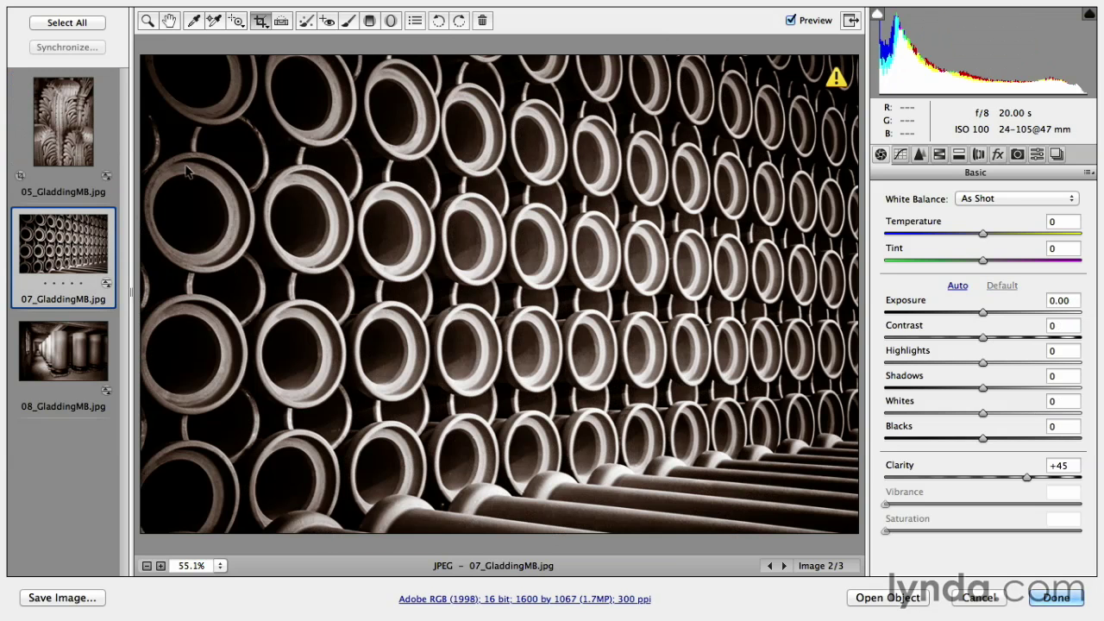
{"action": "left_click_drag", "start_coordinate": [196, 63], "coordinate": [854, 552]}
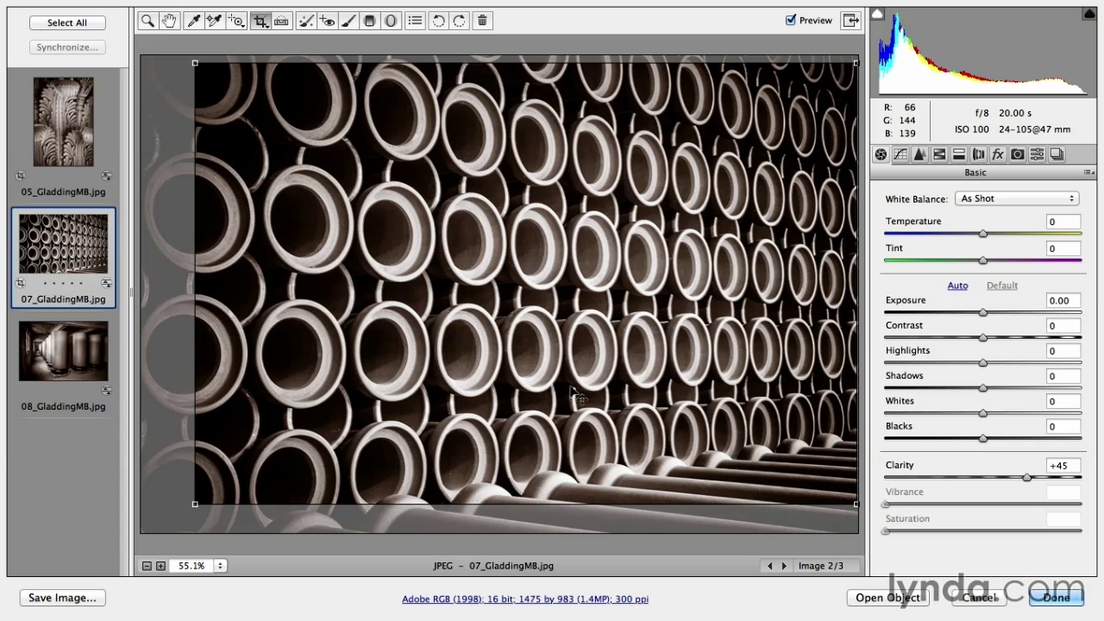
{"action": "left_click_drag", "start_coordinate": [563, 396], "coordinate": [550, 408]}
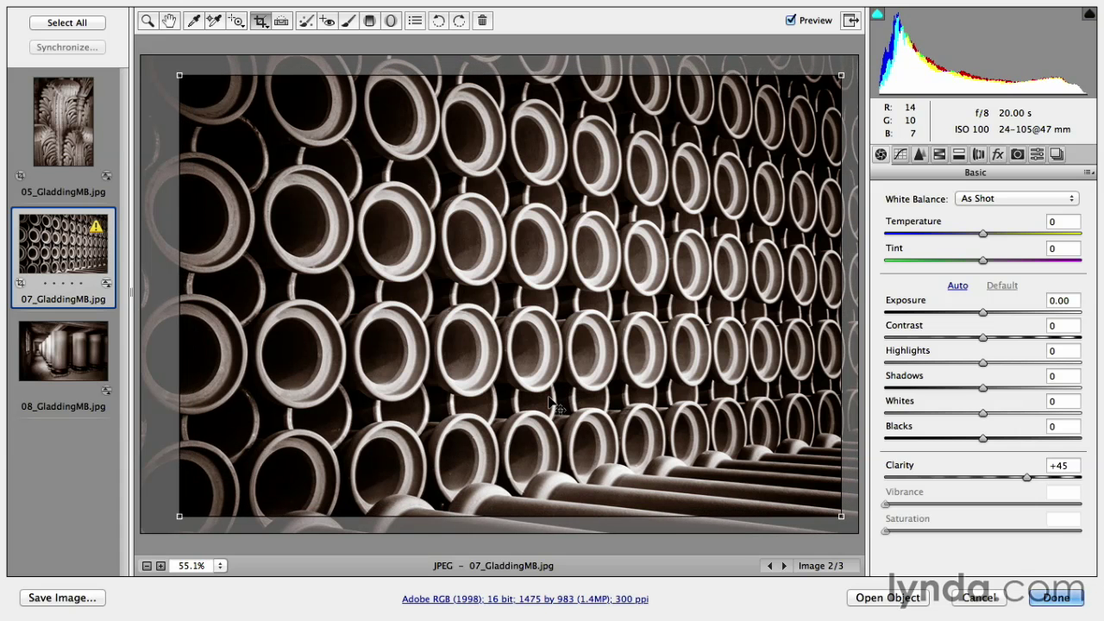
Crop 08_GladdingMB.jpg to about 1560 by 1040 pixels, trimming a thin strip around the photo, and apply the crop
{"action": "left_click", "coordinate": [61, 368]}
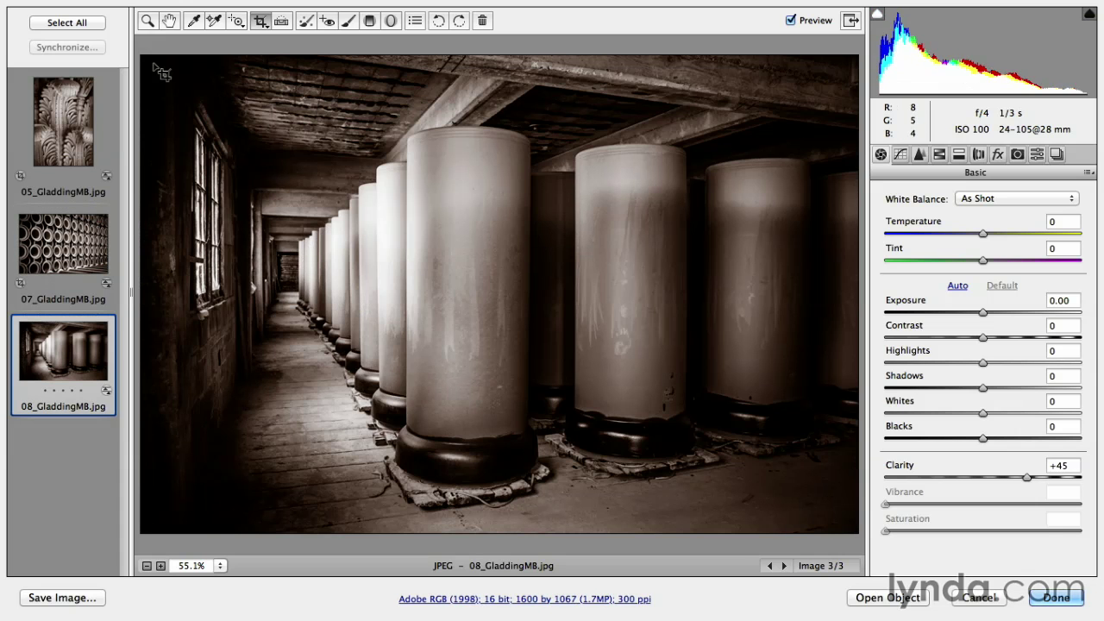
{"action": "left_click_drag", "start_coordinate": [155, 63], "coordinate": [850, 575]}
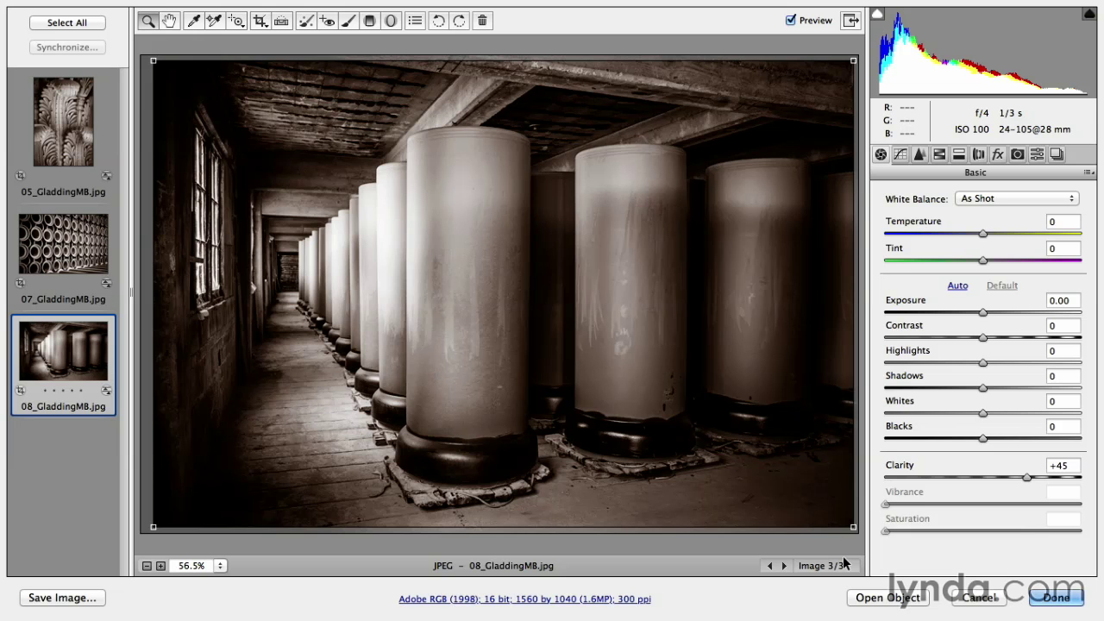
{"action": "key", "text": "Return"}
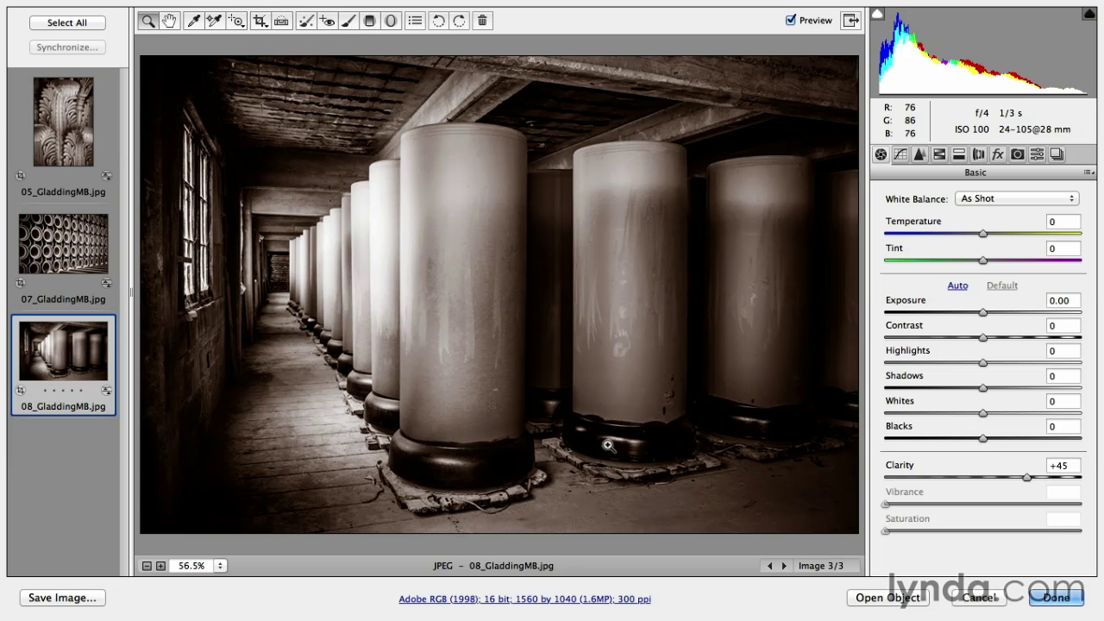
Set up saving of all three images in Photoshop format, with file names made of the document name plus 4x6
{"action": "left_click", "coordinate": [75, 24]}
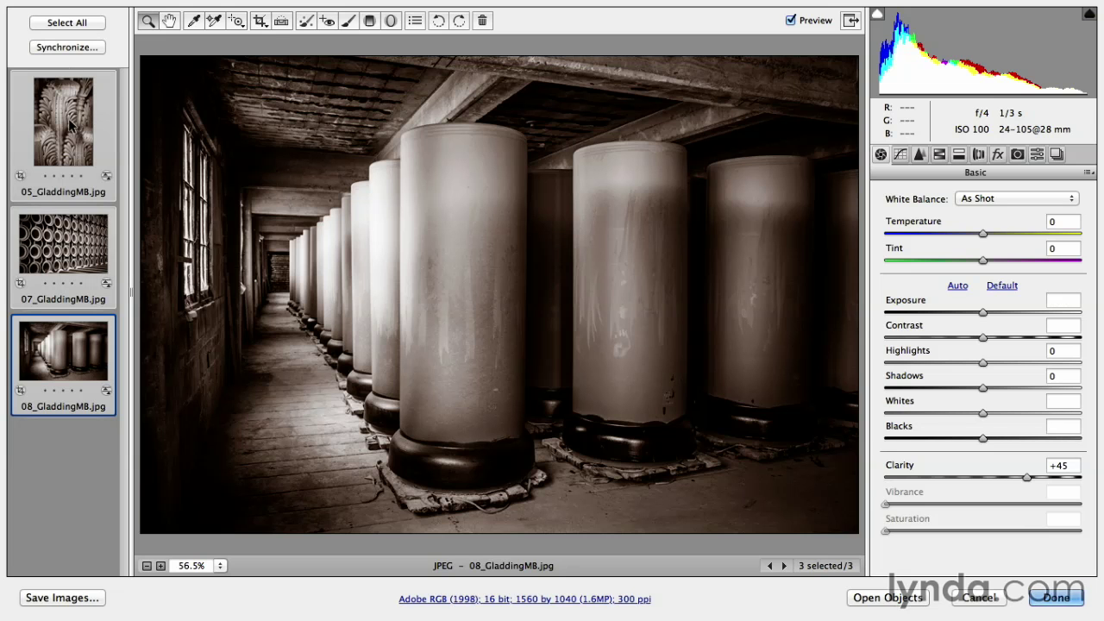
{"action": "left_click", "coordinate": [76, 599]}
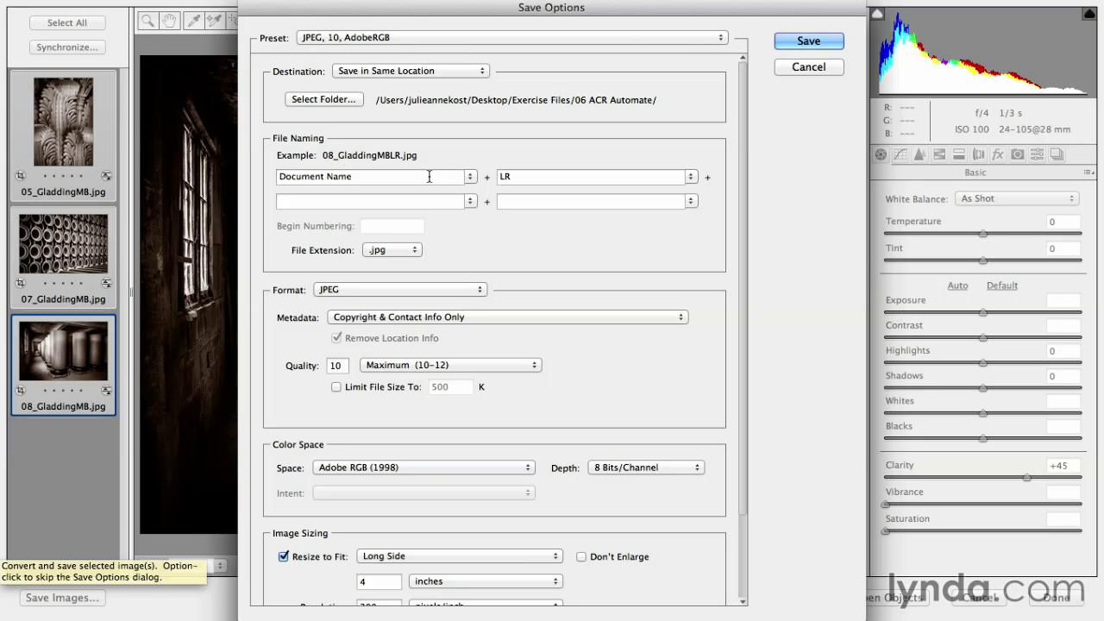
{"action": "double_click", "coordinate": [510, 182]}
{"action": "key", "text": "BackSpace"}
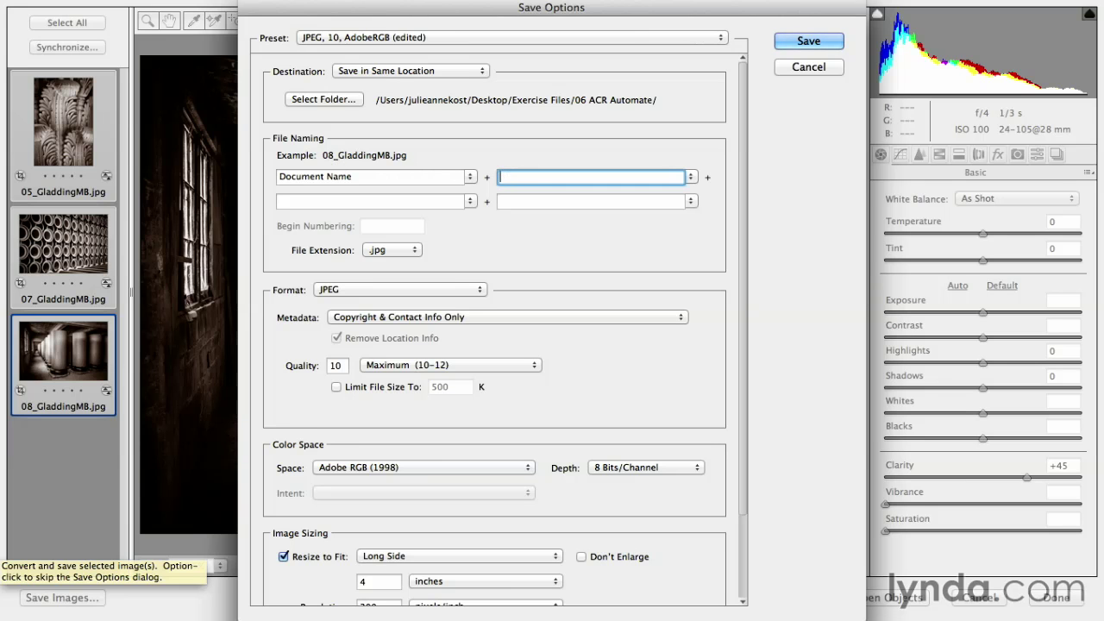
{"action": "type", "text": "4x6"}
{"action": "left_click", "coordinate": [399, 292]}
{"action": "left_click", "coordinate": [393, 315]}
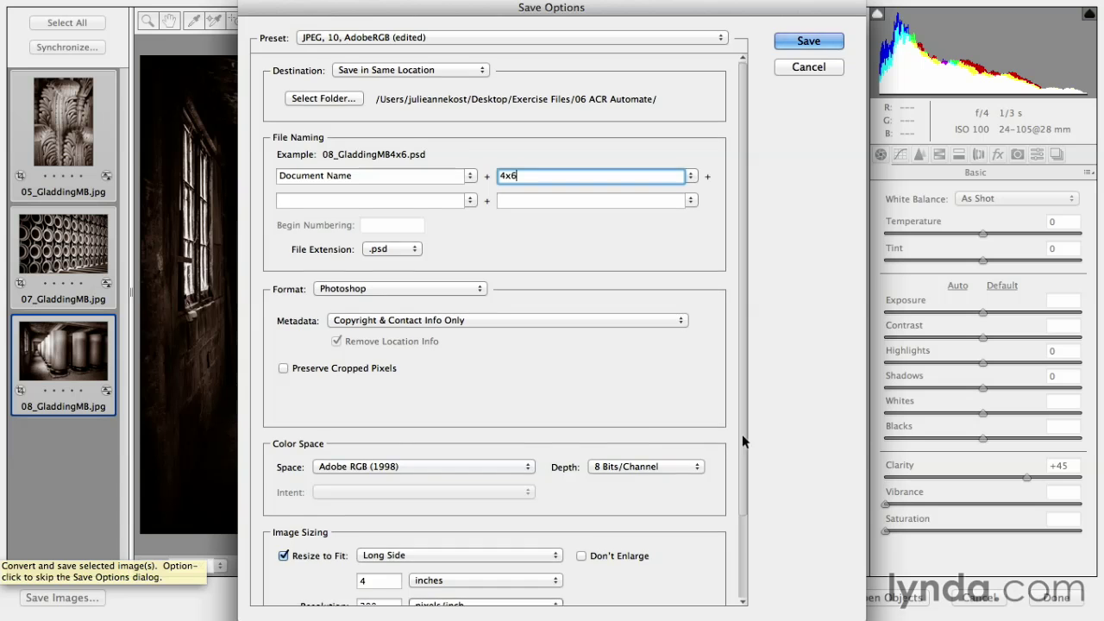
Set the saved images to resize to fit a long side of 6 inches
{"action": "scroll", "coordinate": [738, 532], "scroll_direction": "down", "scroll_amount": 3}
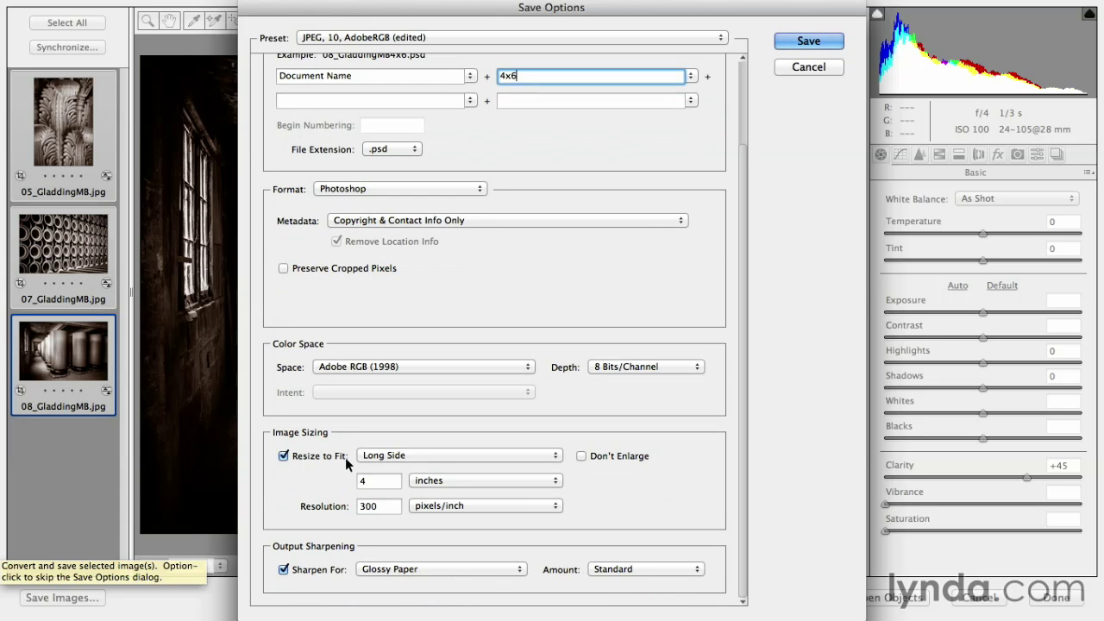
{"action": "left_click", "coordinate": [432, 454]}
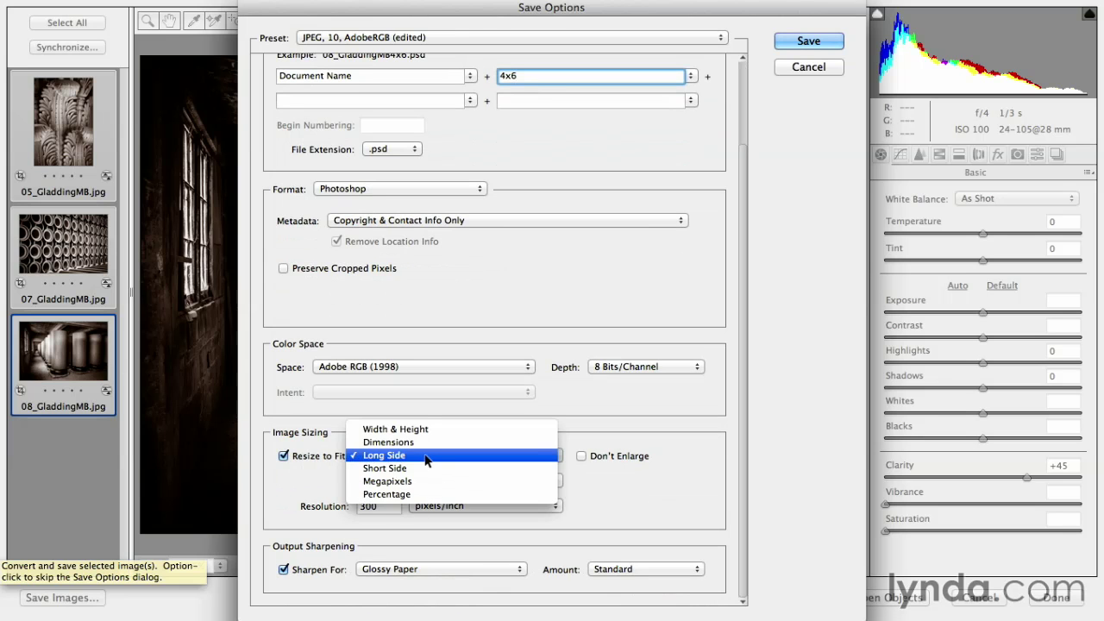
{"action": "left_click", "coordinate": [414, 457]}
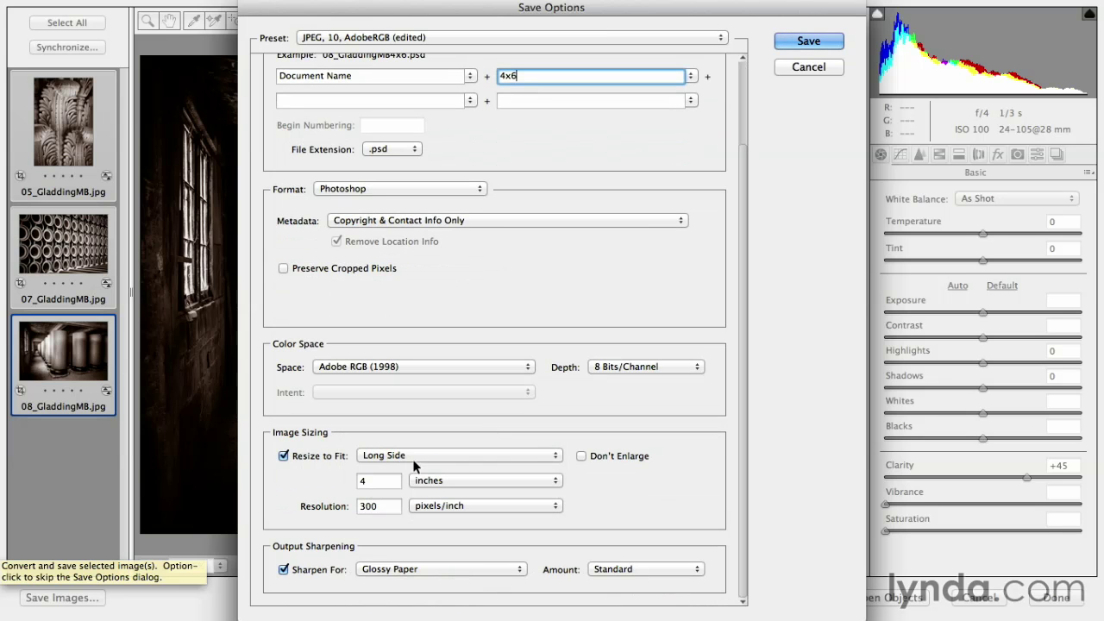
{"action": "left_click", "coordinate": [379, 481]}
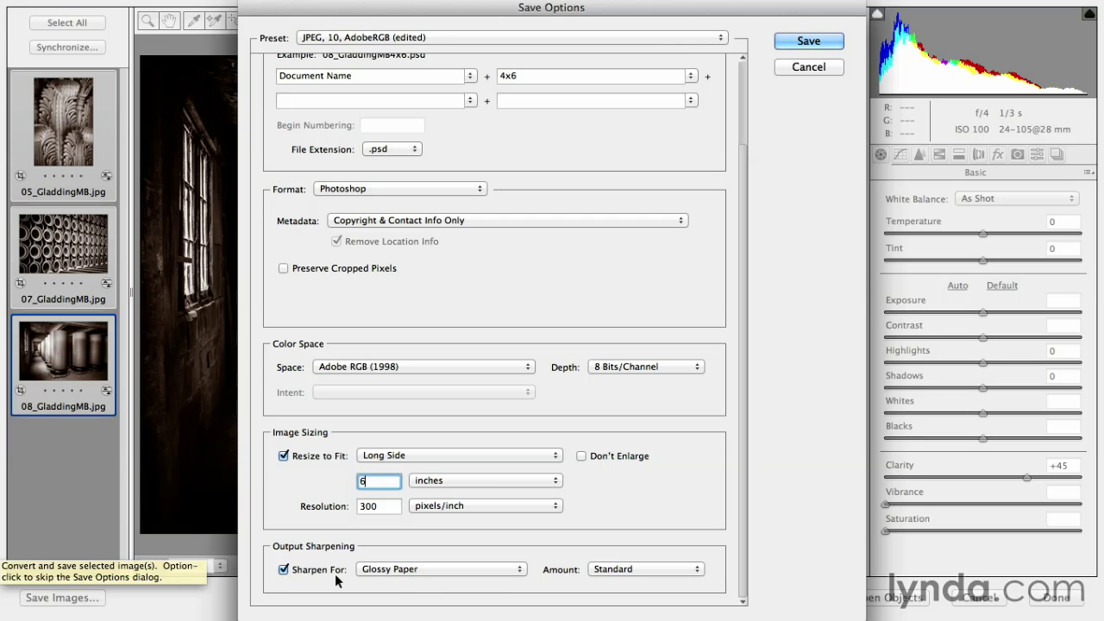
Set the output sharpening to Matte Paper and save the Photoshop copies
{"action": "left_click", "coordinate": [431, 569]}
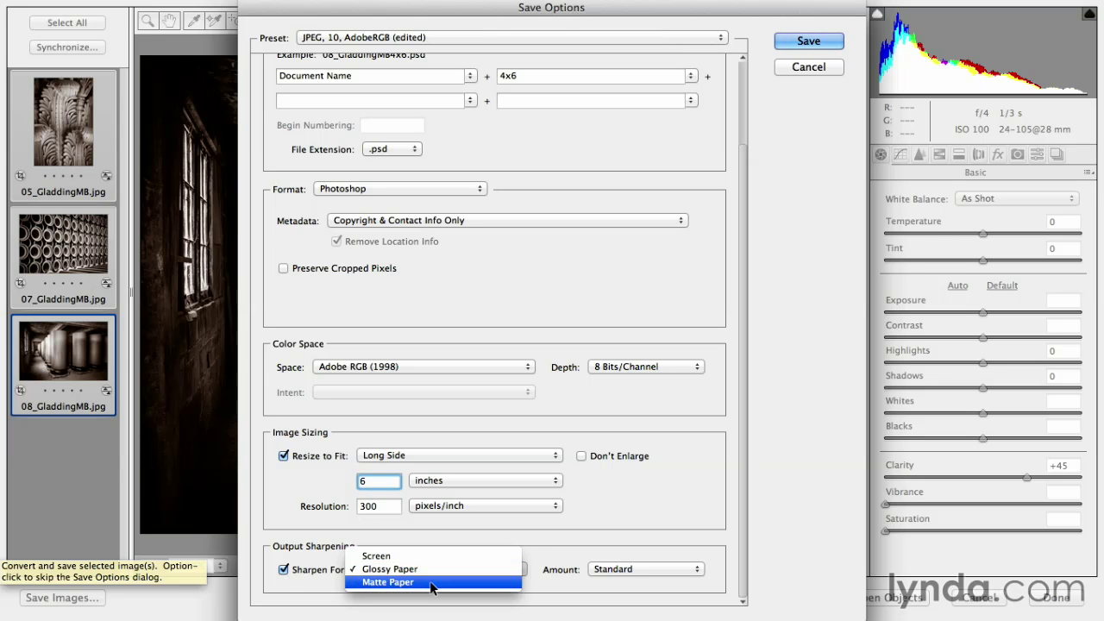
{"action": "left_click", "coordinate": [434, 583]}
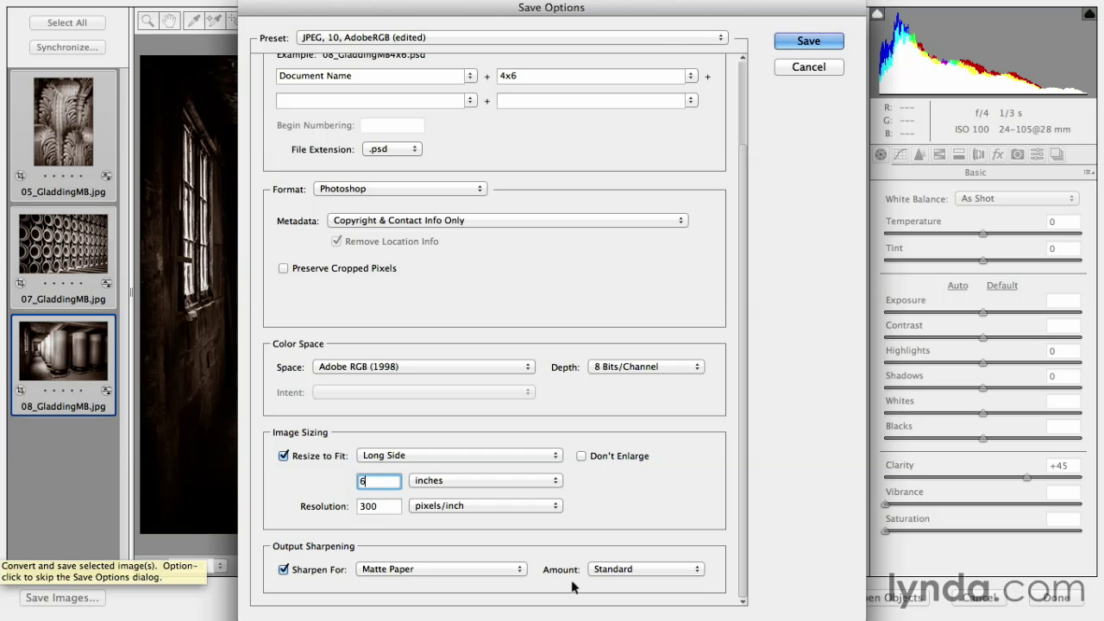
{"action": "left_click", "coordinate": [830, 43]}
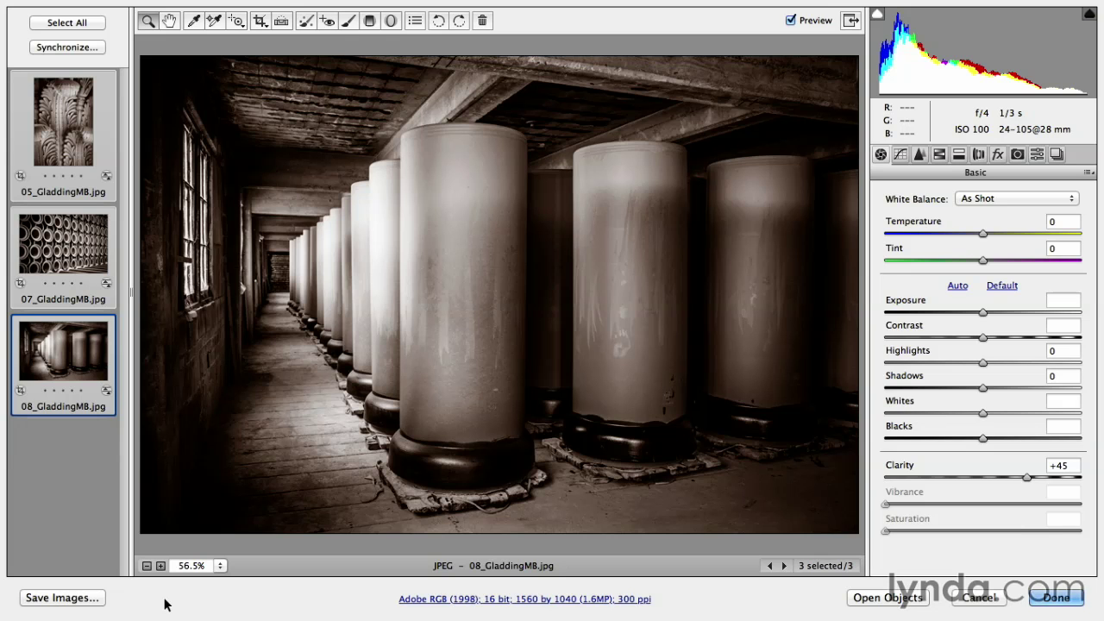
Save JPEG copies of the three selected images with output sharpening for Screen, and close Camera Raw keeping the crops
{"action": "left_click", "coordinate": [53, 599]}
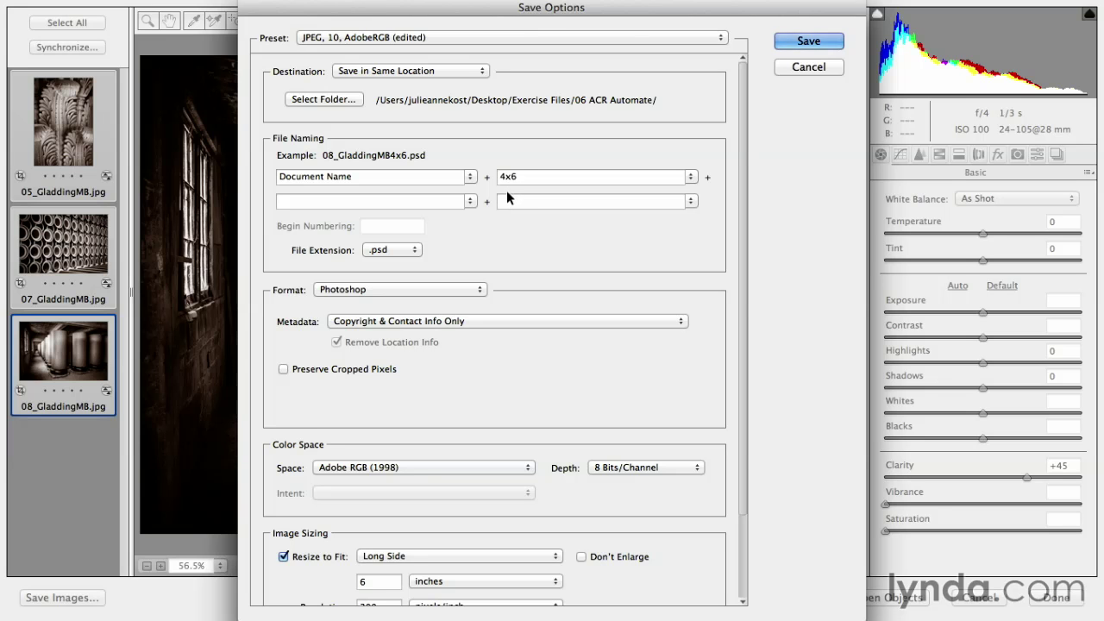
{"action": "left_click", "coordinate": [403, 289]}
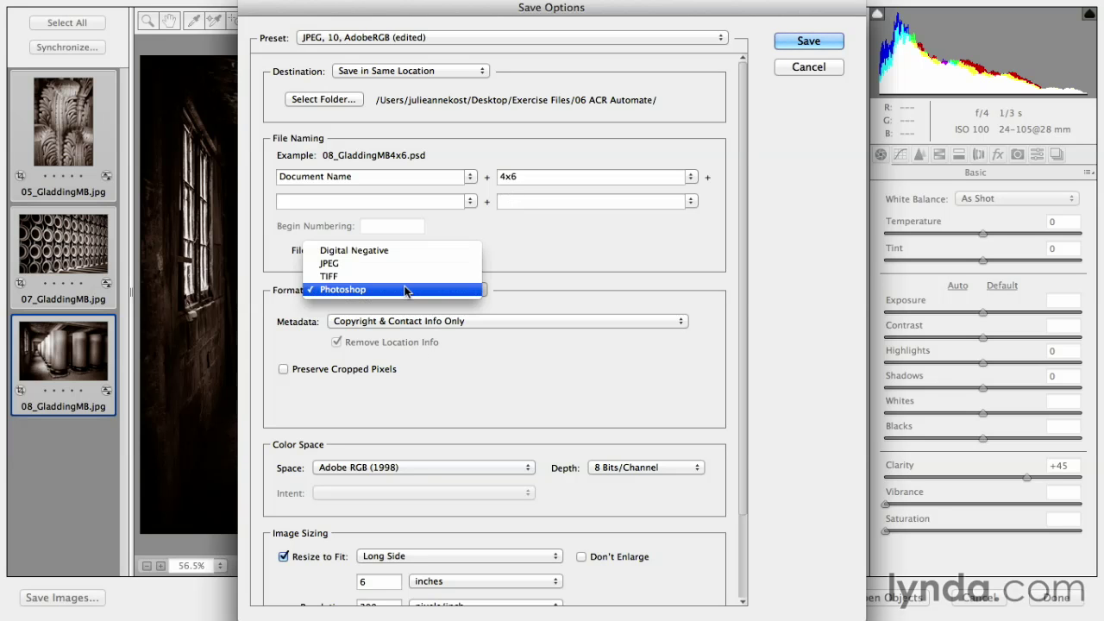
{"action": "left_click", "coordinate": [405, 264]}
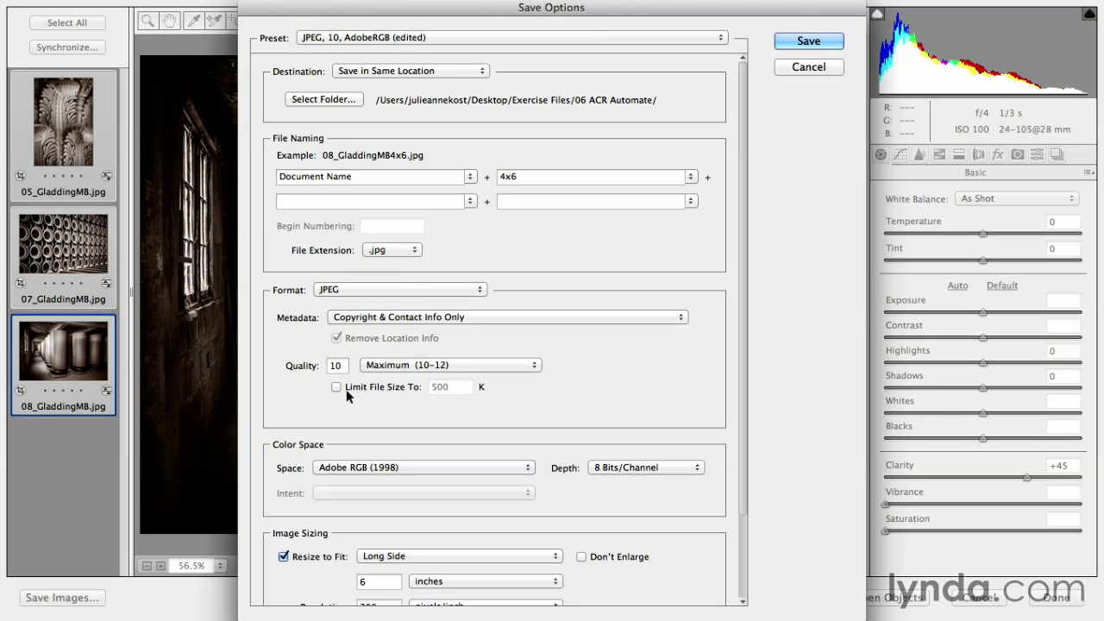
{"action": "left_click_drag", "start_coordinate": [741, 409], "coordinate": [740, 491]}
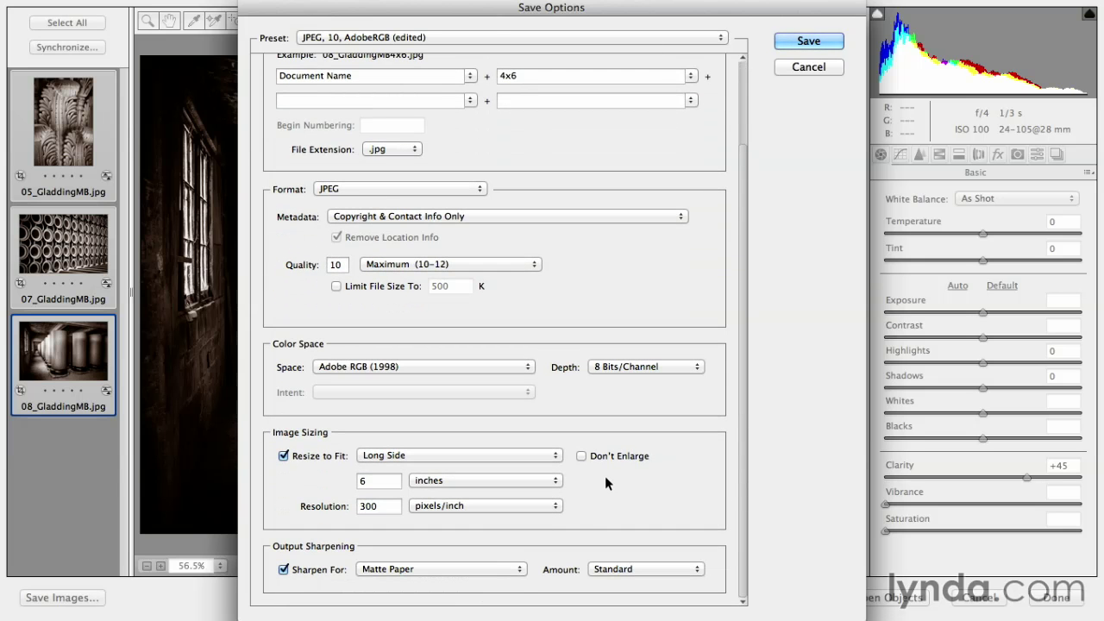
{"action": "left_click", "coordinate": [493, 569]}
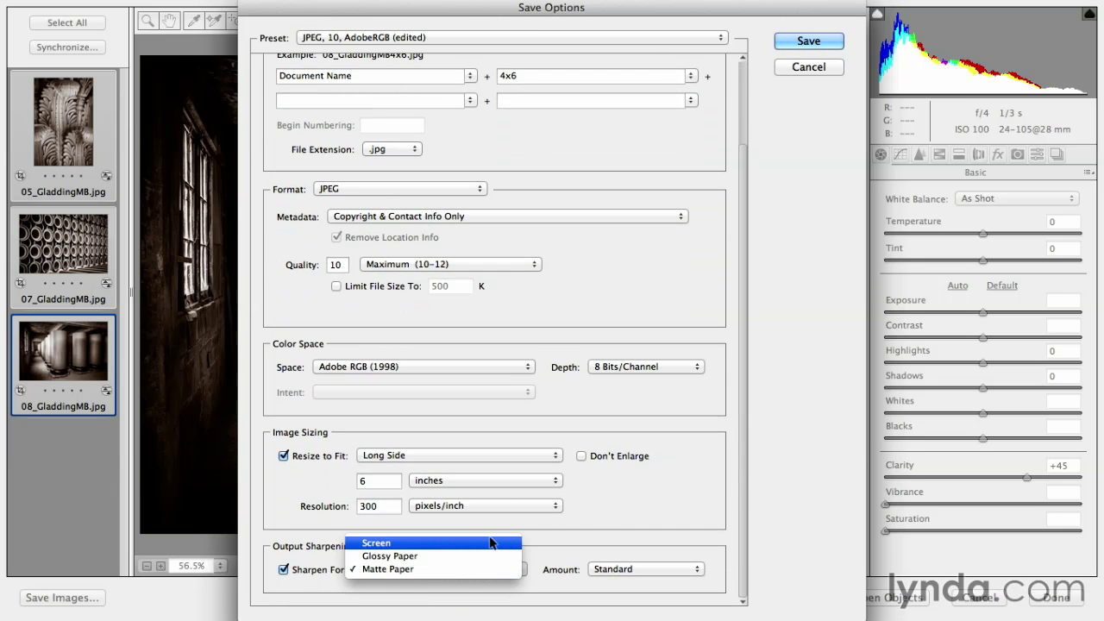
{"action": "left_click", "coordinate": [490, 543]}
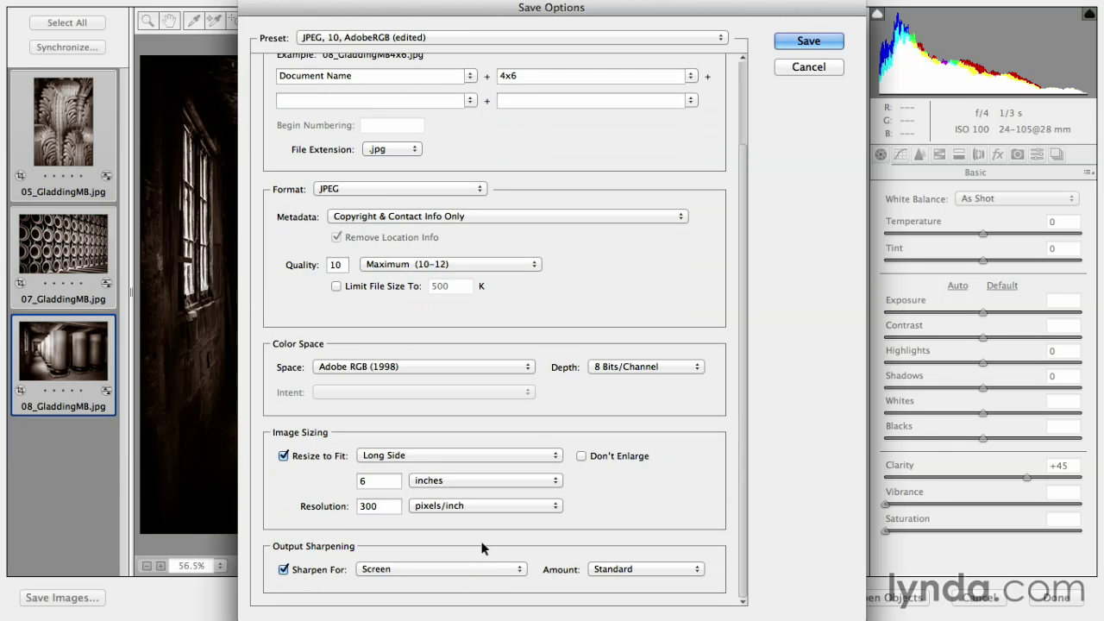
{"action": "left_click", "coordinate": [816, 42]}
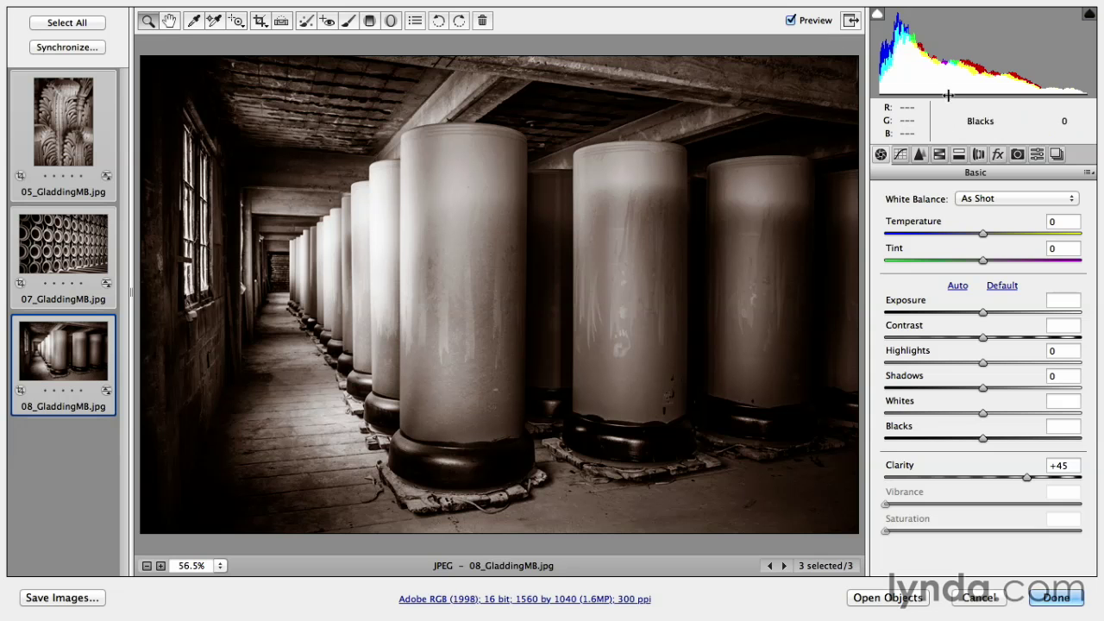
{"action": "left_click", "coordinate": [1054, 597]}
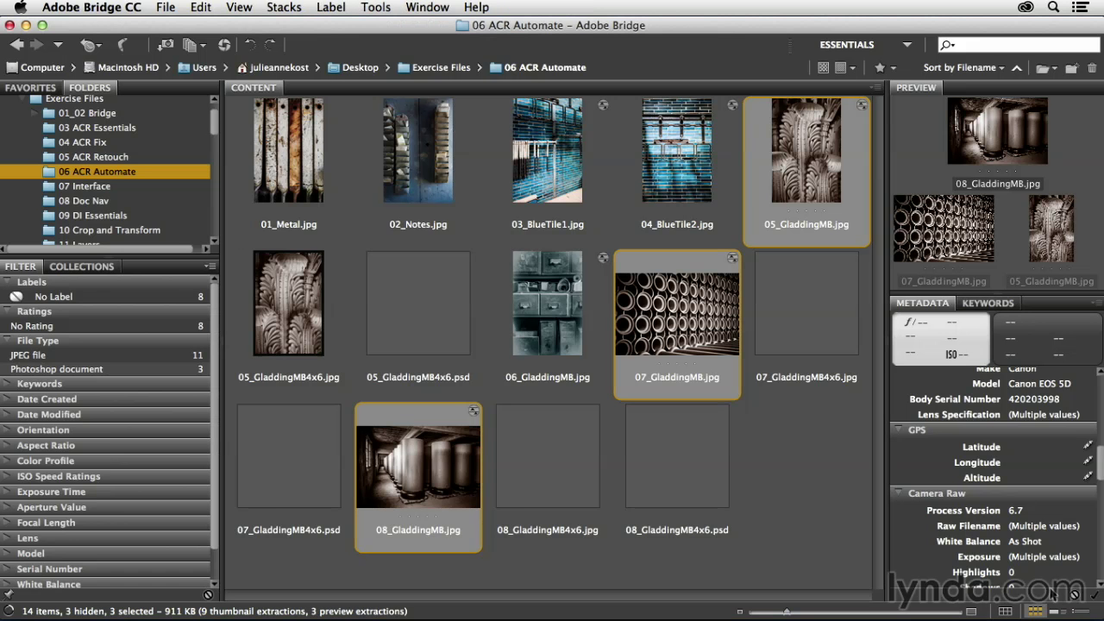